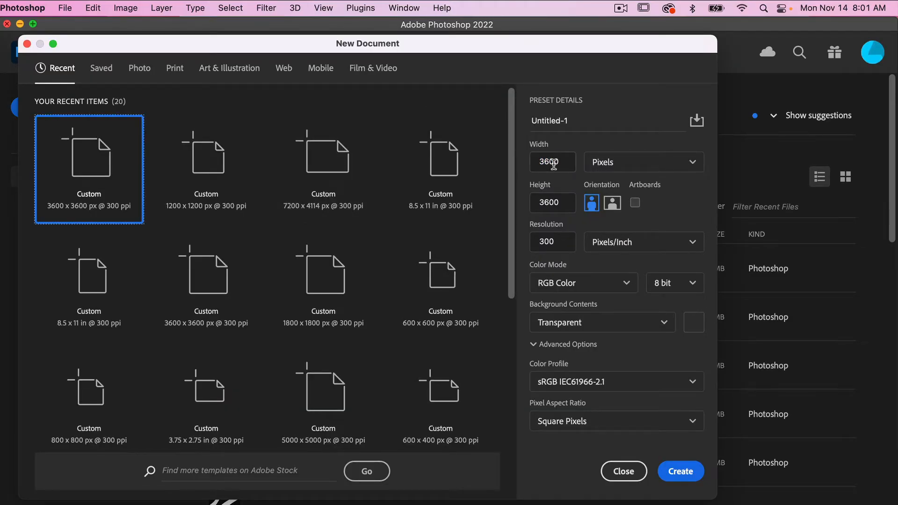
Create a new document 1200 pixels wide and 800 pixels high at 300 pixels/inch with a transparent background.
left_click_drag(563, 161, 525, 160)
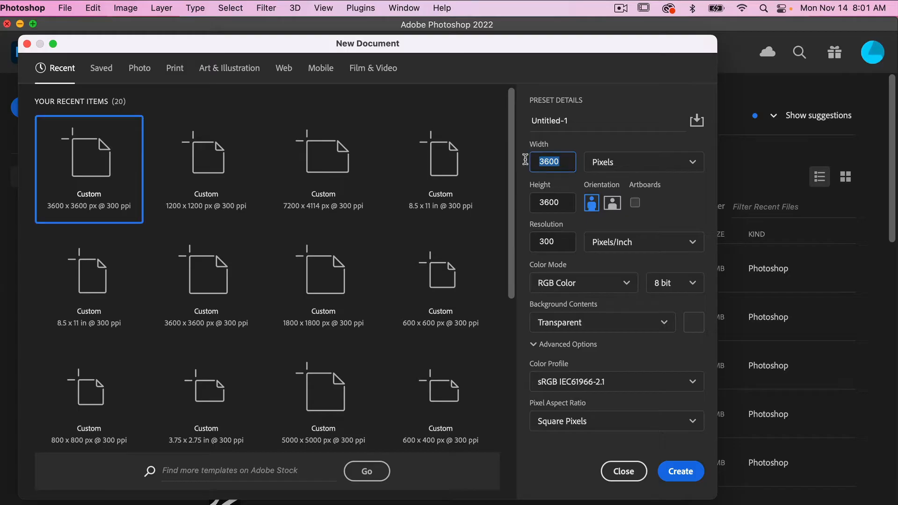
type("1200")
left_click_drag(564, 202, 533, 203)
type("800")
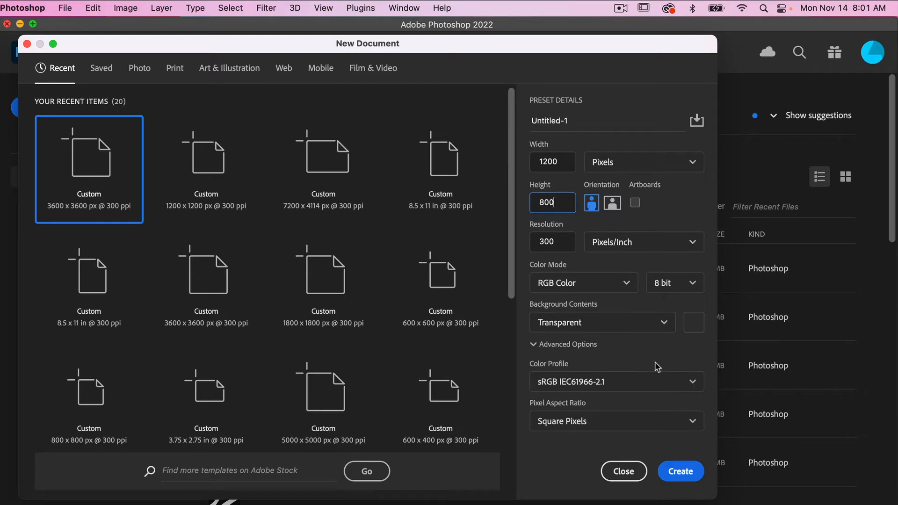
left_click(682, 472)
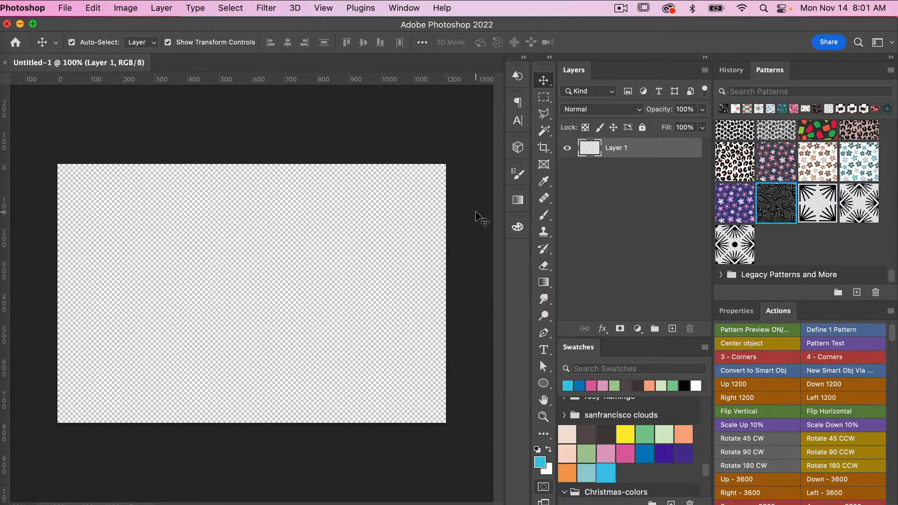
Add a new guide layout to the canvas with 6 columns and 4 rows.
left_click(323, 8)
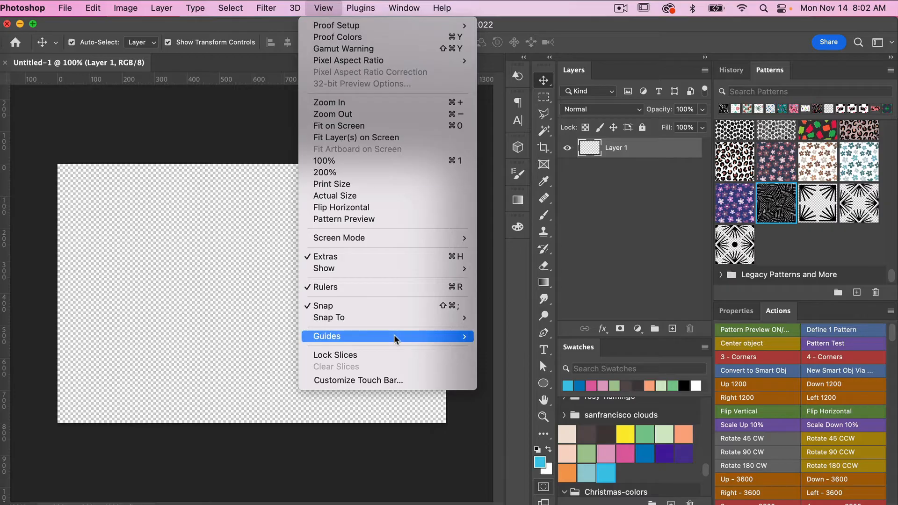
mouse_move(395, 335)
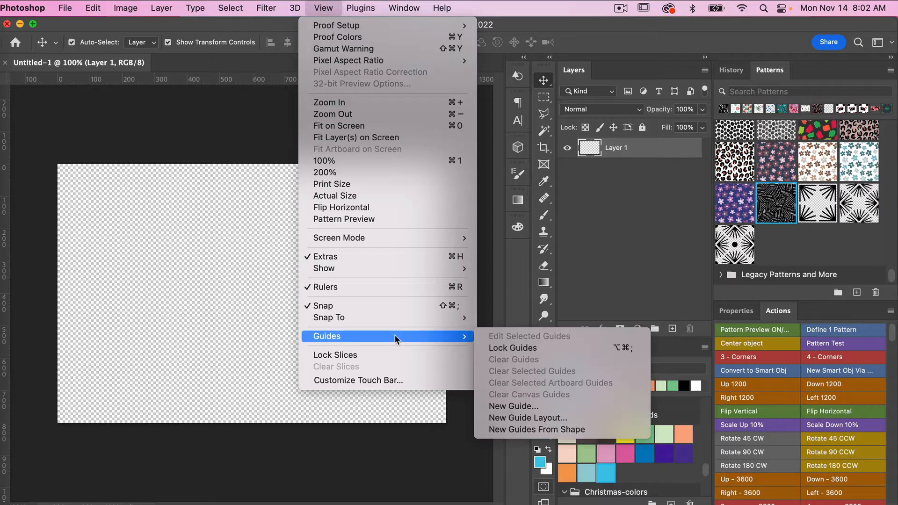
left_click(518, 417)
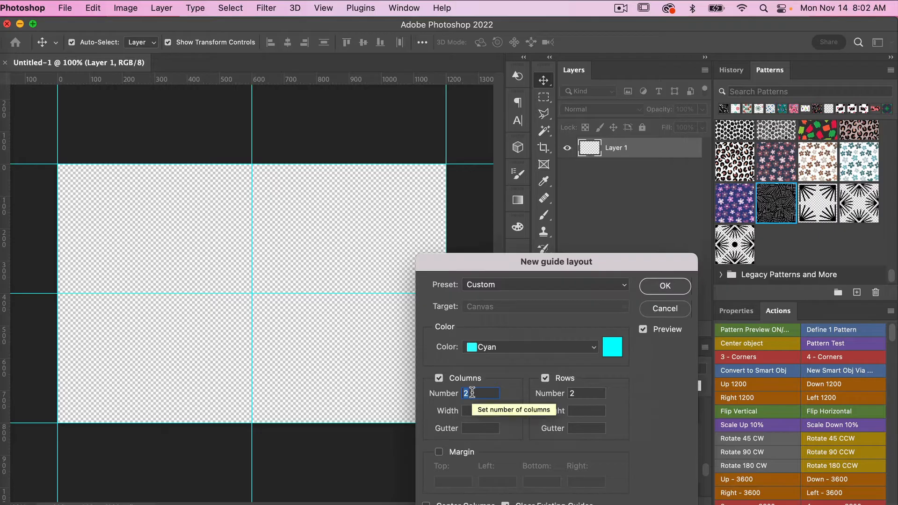
type("6")
double_click(573, 393)
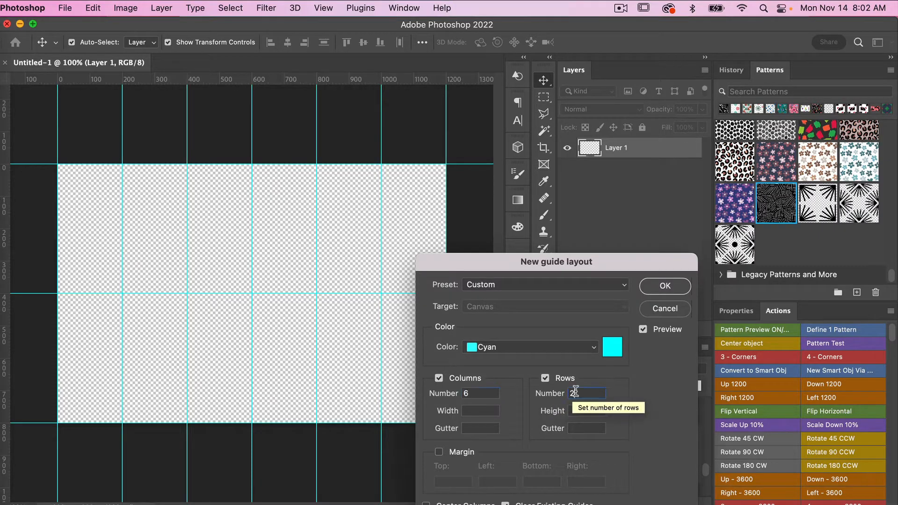
type("4")
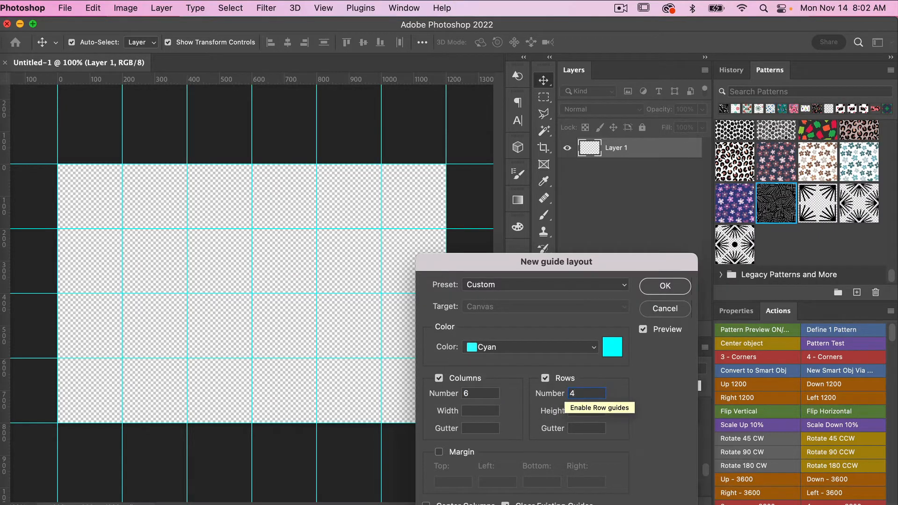
left_click(675, 290)
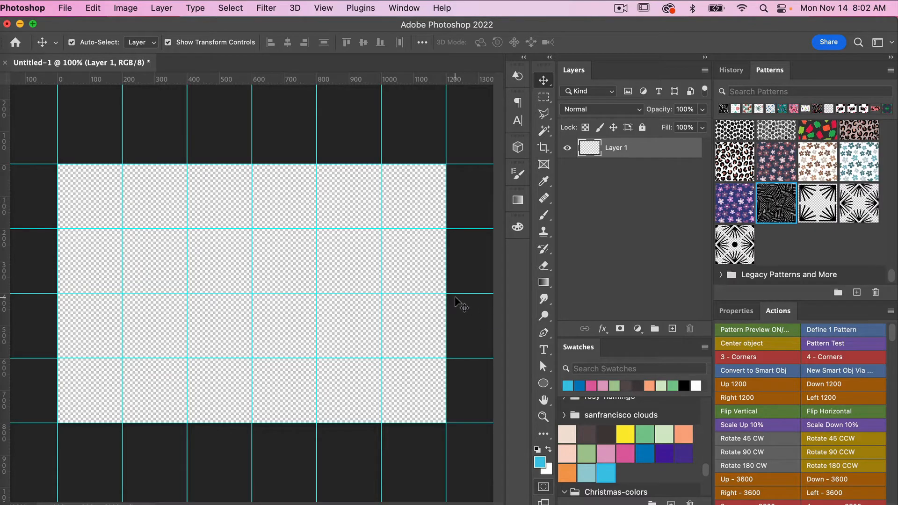
Draw a closed 800 × 800 px plus shape with the Pen tool in default black, centred on the canvas with corners on guide intersections.
key("p")
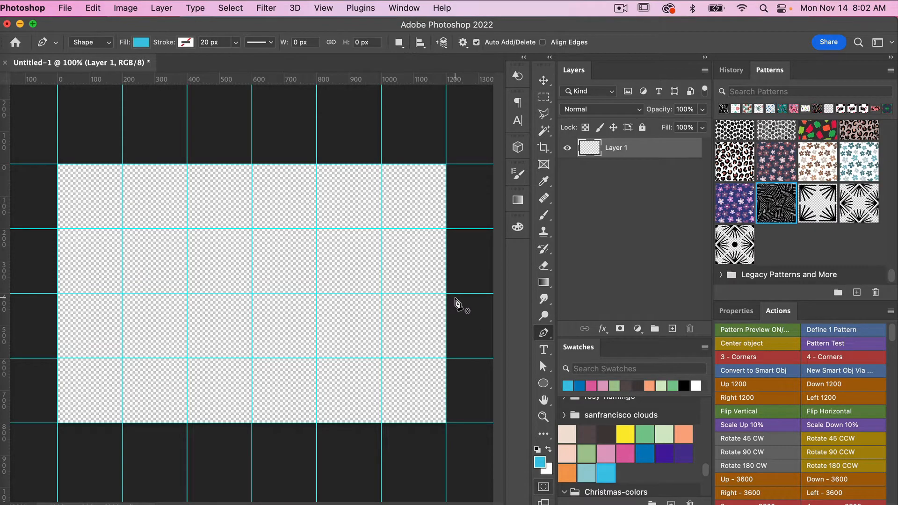
right_click(545, 335)
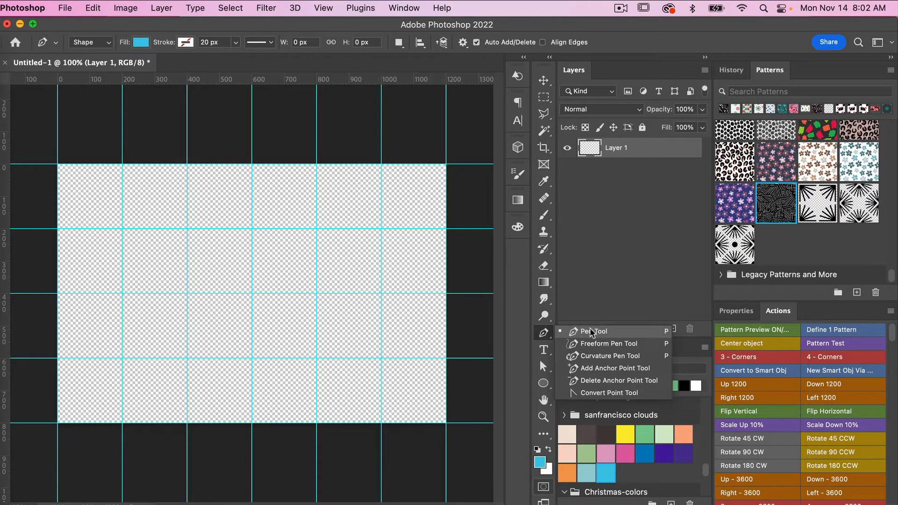
left_click(618, 331)
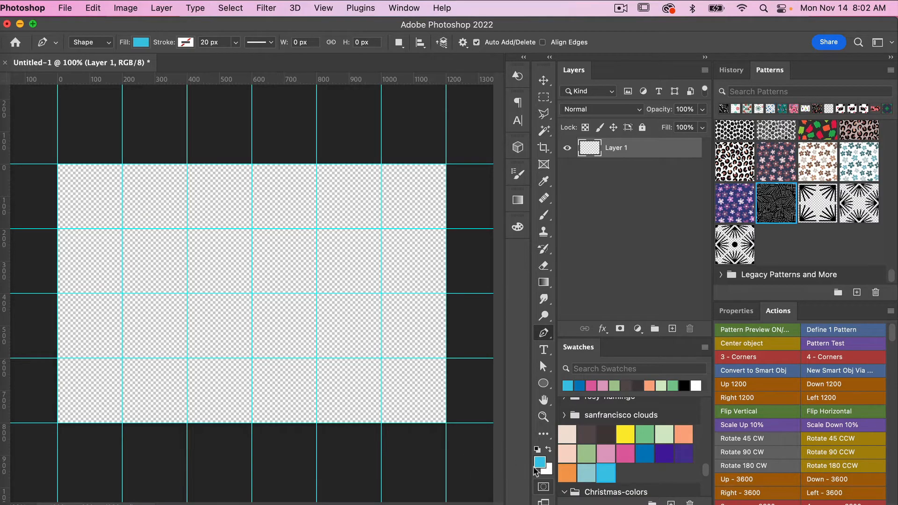
key("d")
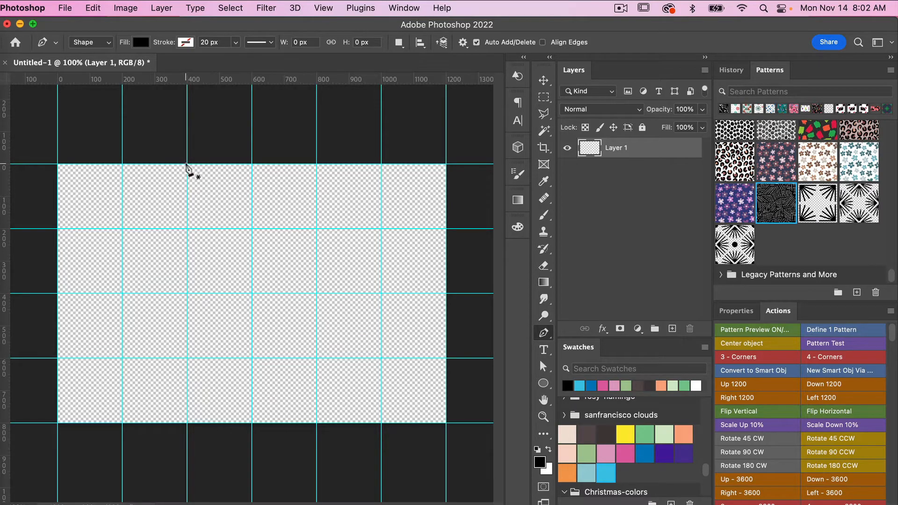
left_click(188, 165)
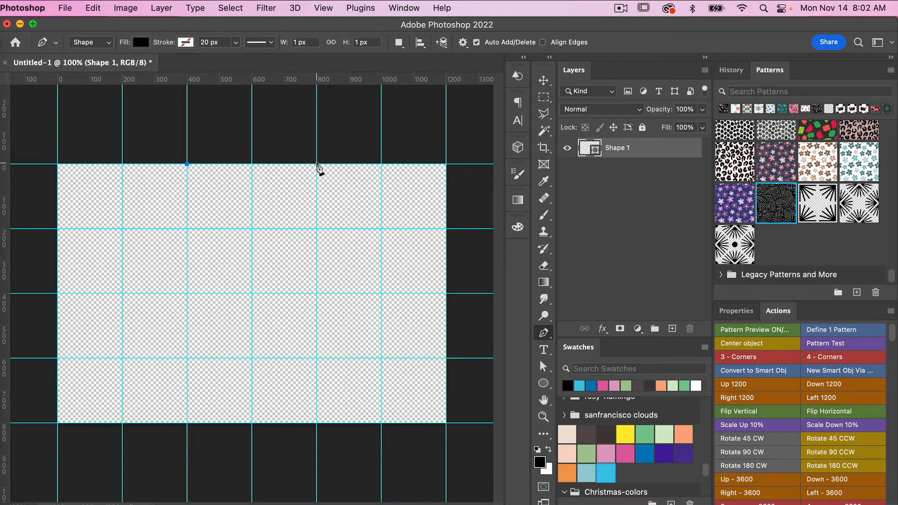
left_click(317, 164)
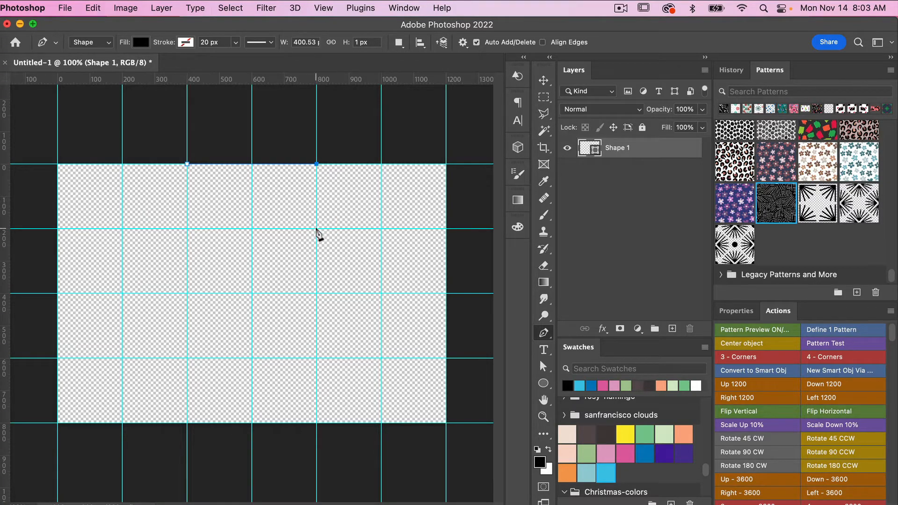
left_click(317, 229)
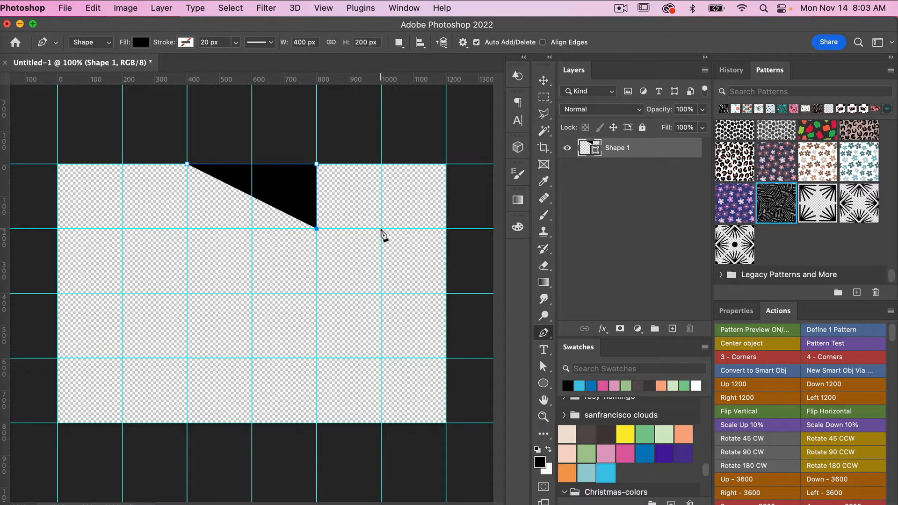
left_click(382, 229)
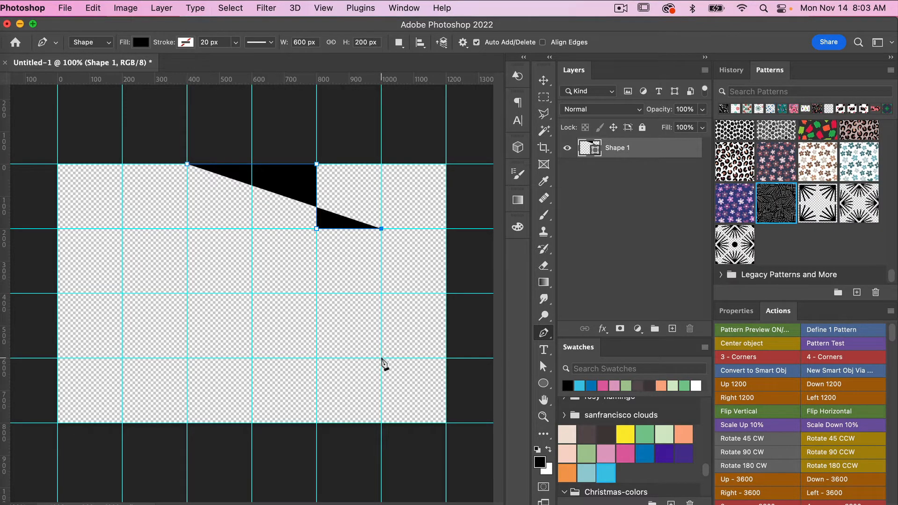
left_click(382, 358)
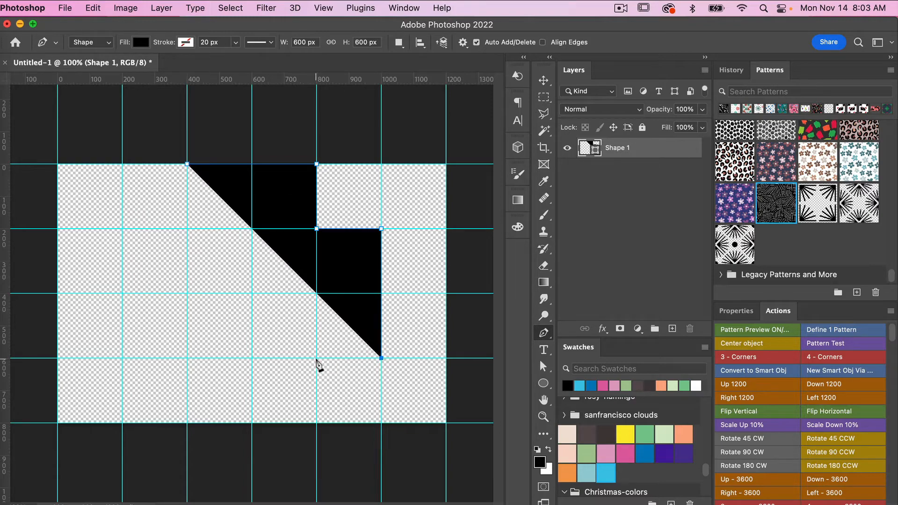
left_click(317, 359)
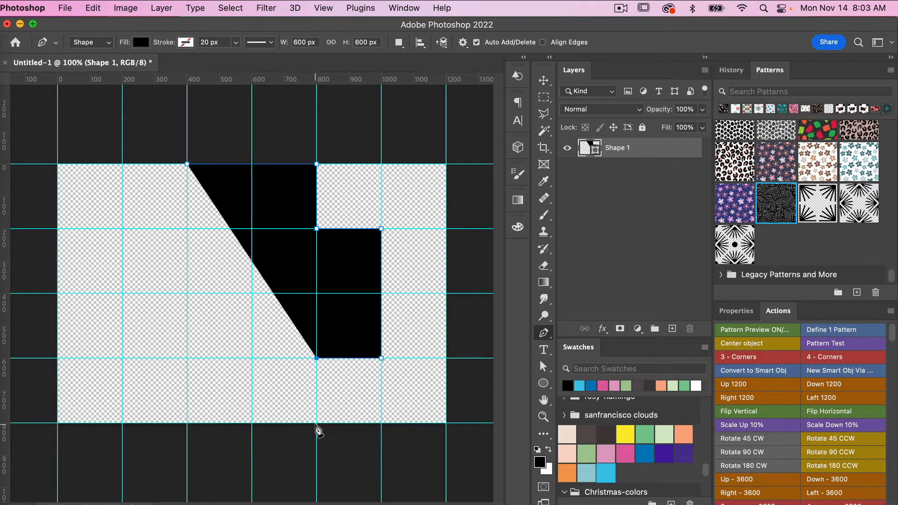
left_click(317, 424)
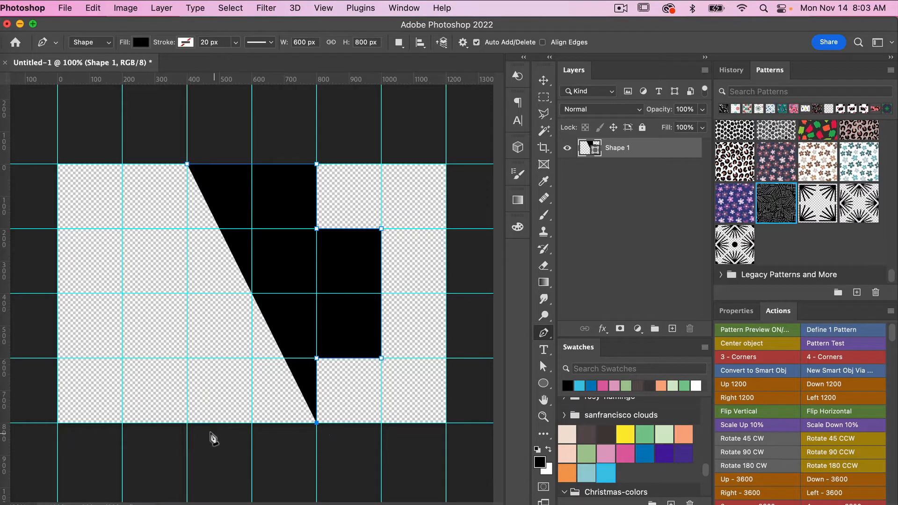
left_click(187, 424)
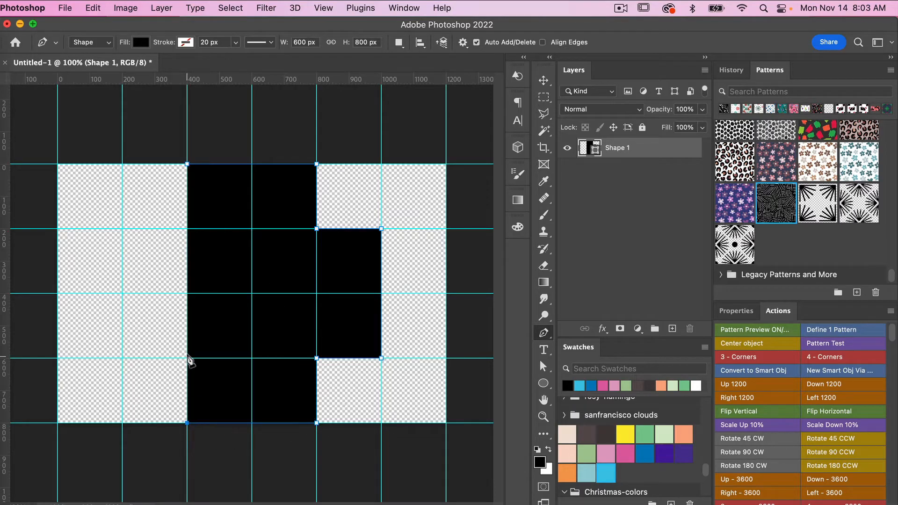
left_click(187, 358)
left_click(122, 359)
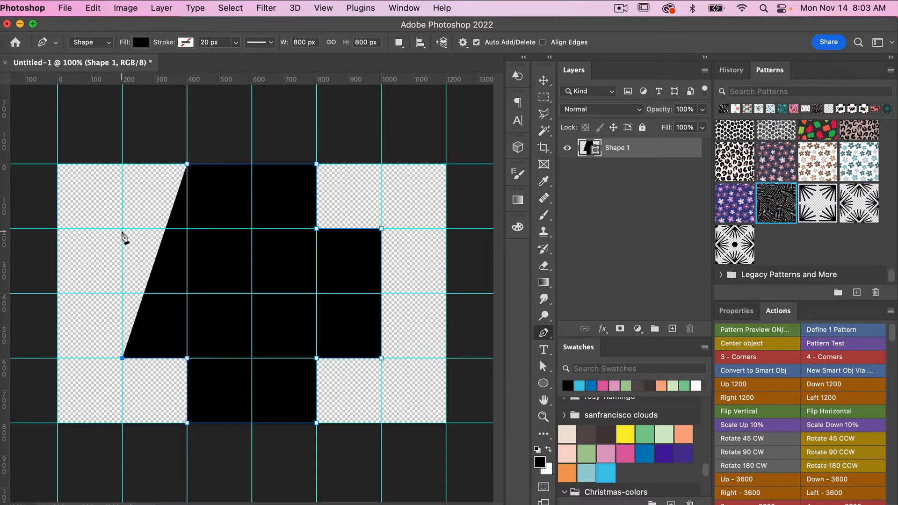
left_click(122, 229)
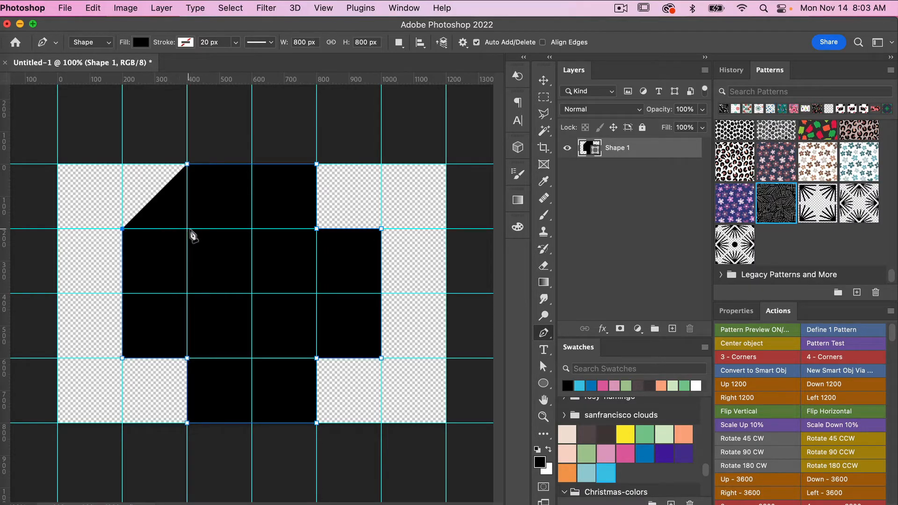
left_click(187, 229)
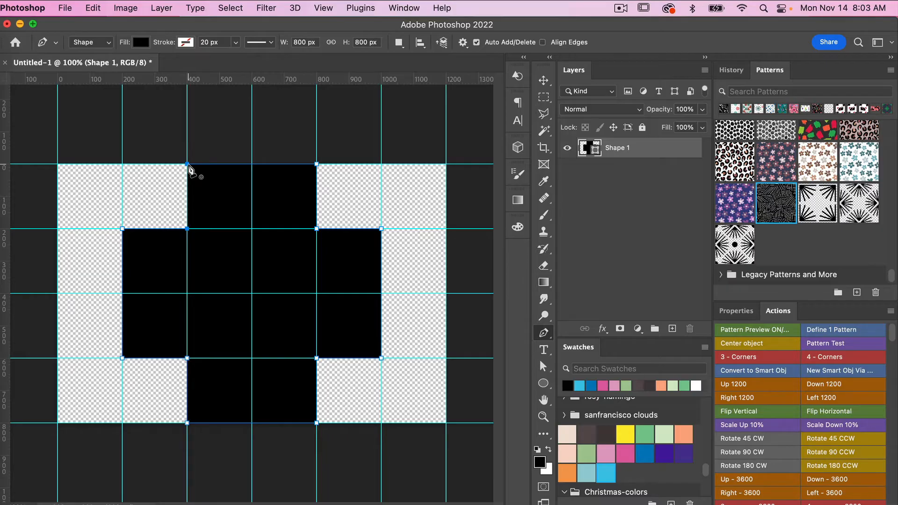
left_click(187, 165)
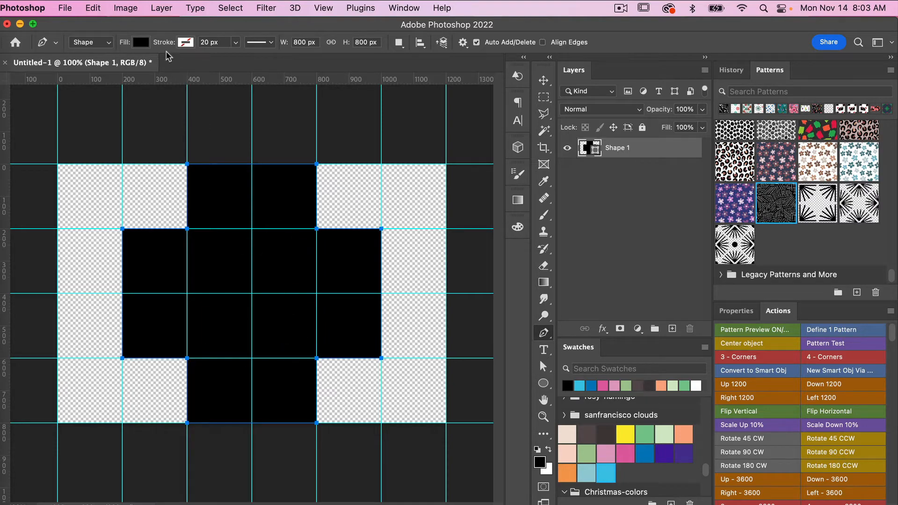
Remove the plus shape's fill and give it a black stroke 40 px wide.
left_click(141, 42)
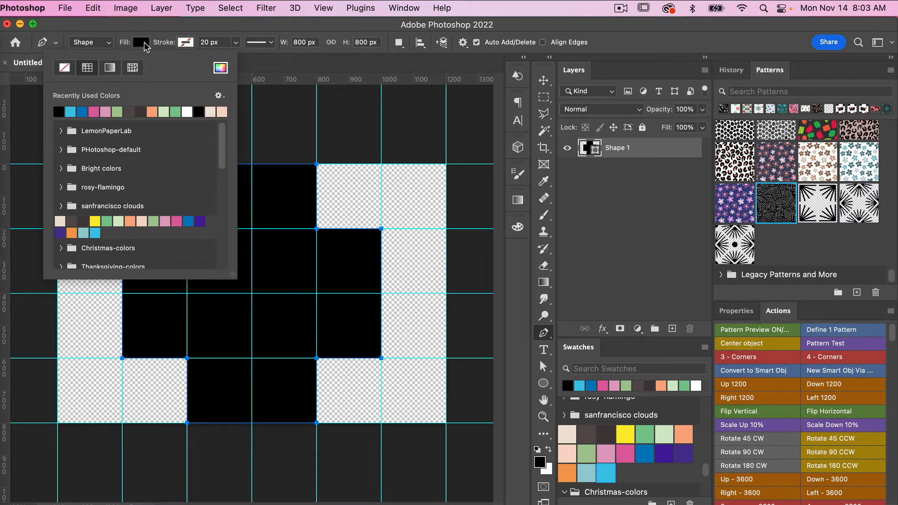
left_click(64, 68)
left_click(187, 43)
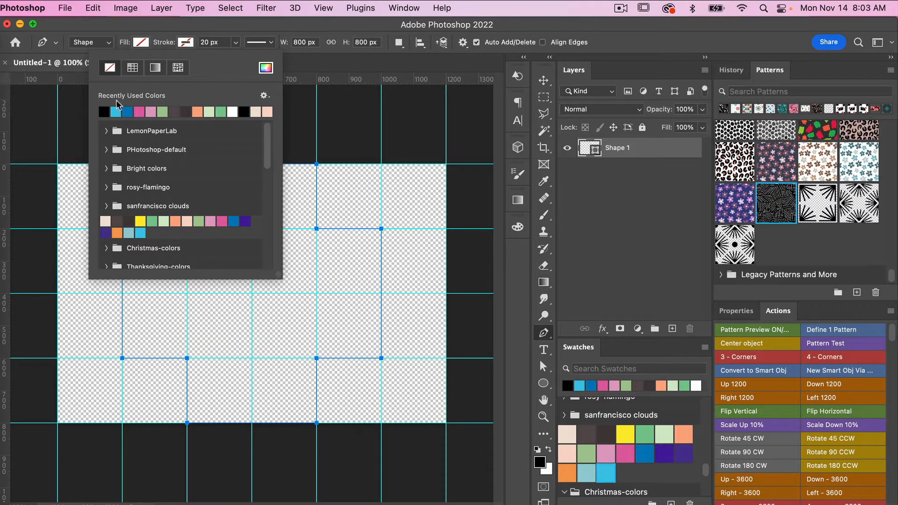
left_click(105, 112)
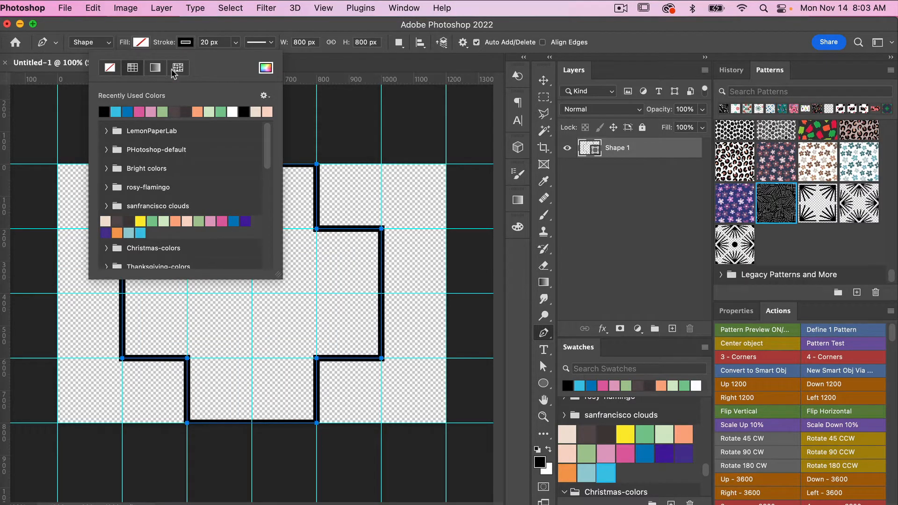
left_click(219, 44)
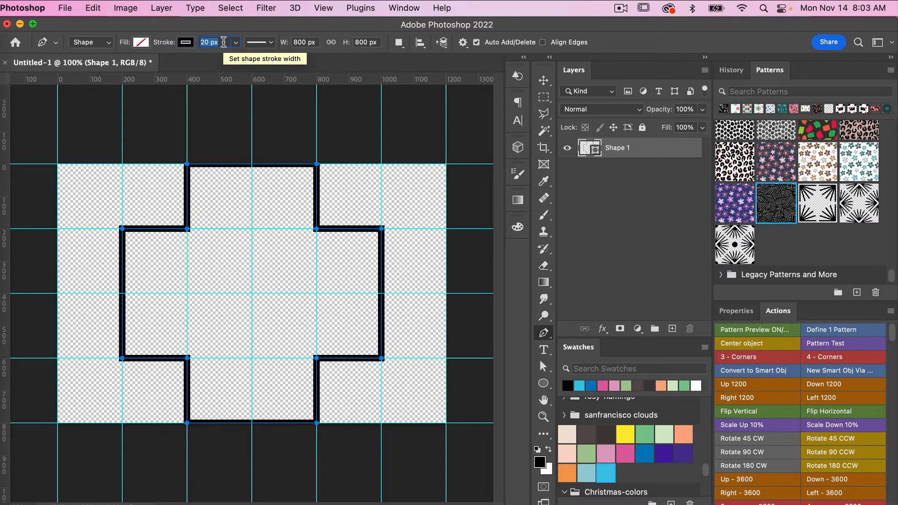
type("40")
key("Return")
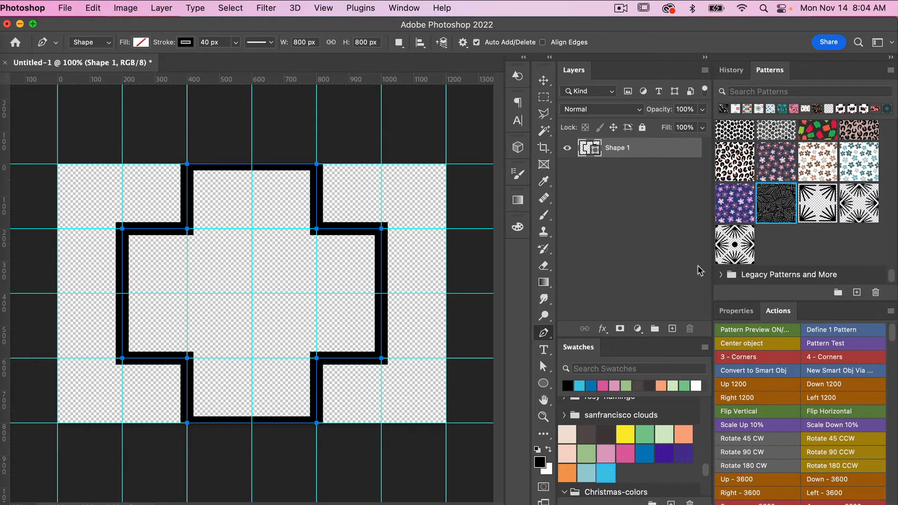
Convert the plus outline layer to a smart object and duplicate it.
left_click(770, 372)
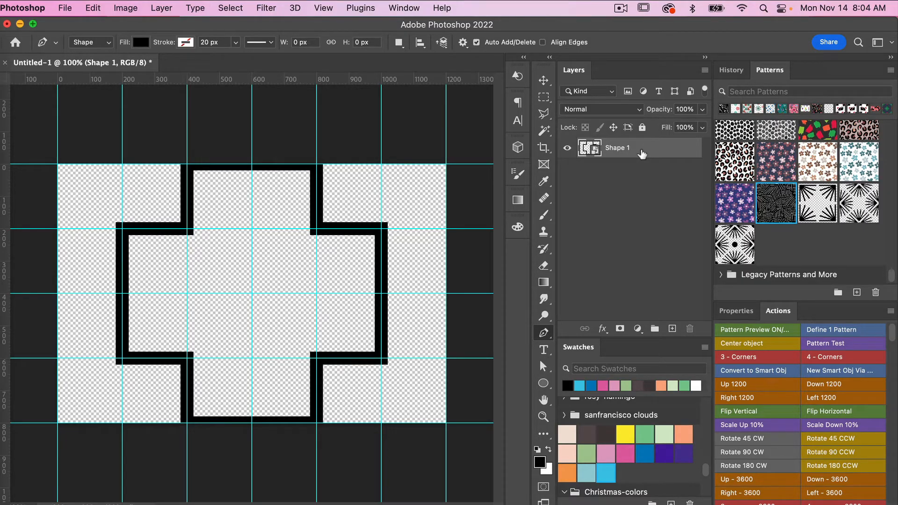
key("super+j")
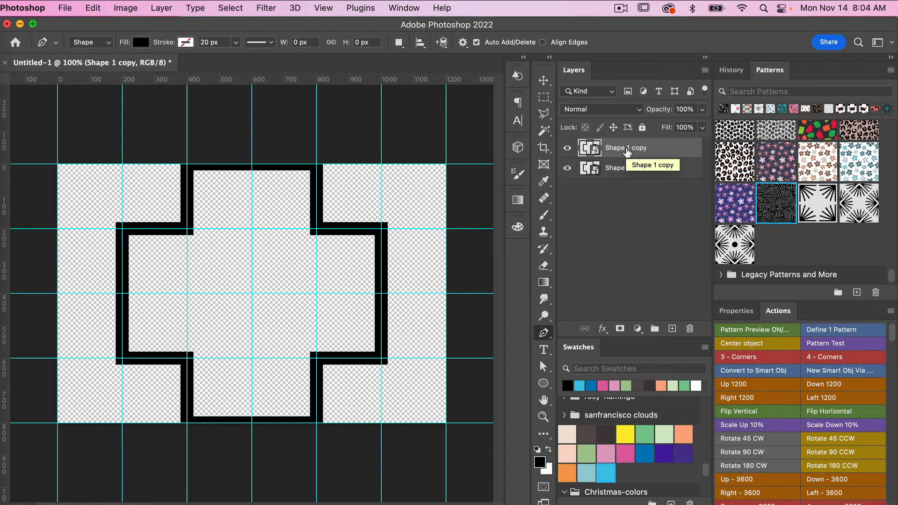
Move the duplicated plus outline so its centre sits at X 0 px, Y 0 px on the canvas.
key("super+t")
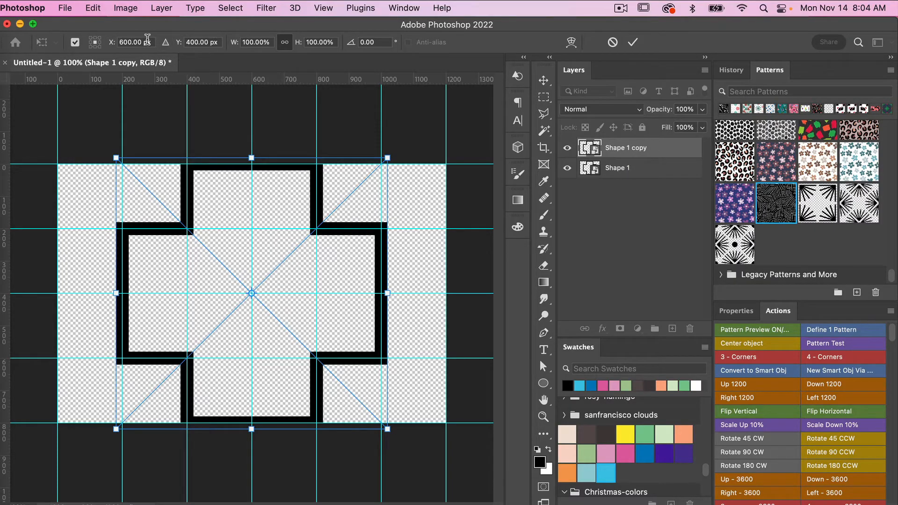
left_click(130, 41)
type("0")
key("Return")
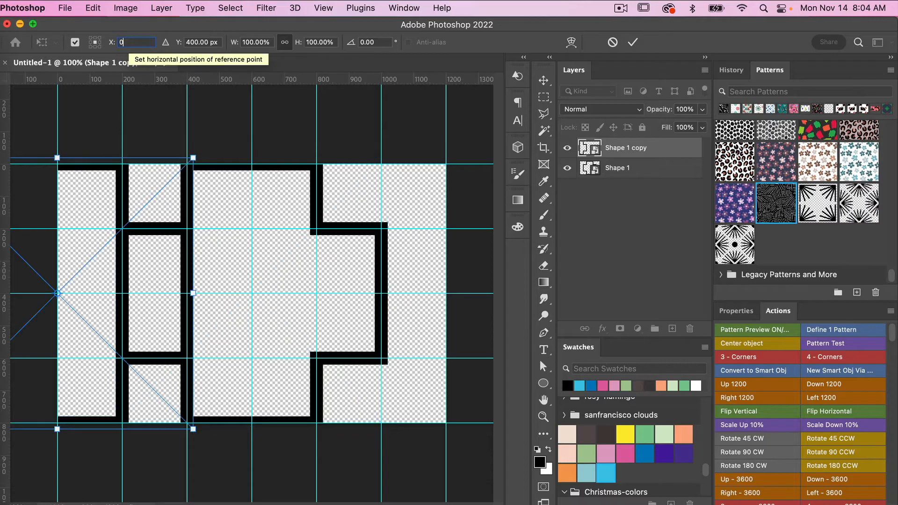
left_click(198, 41)
type("0")
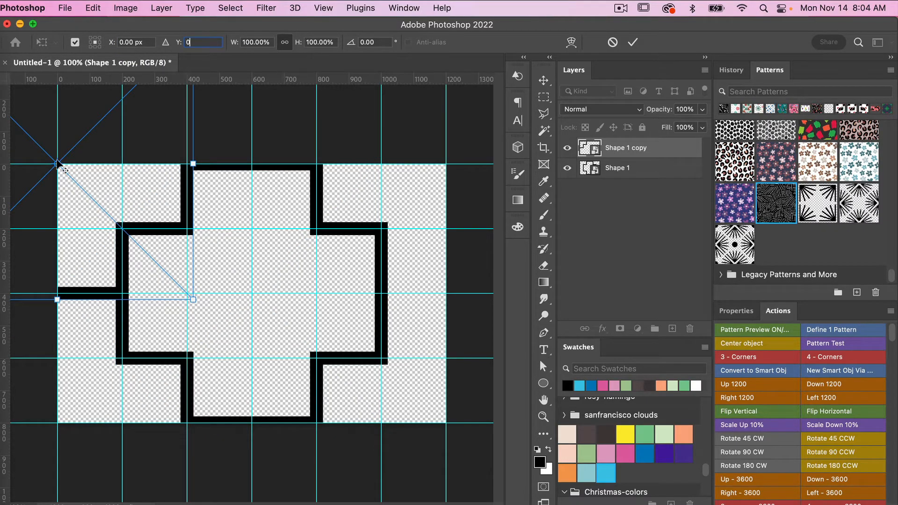
left_click(633, 42)
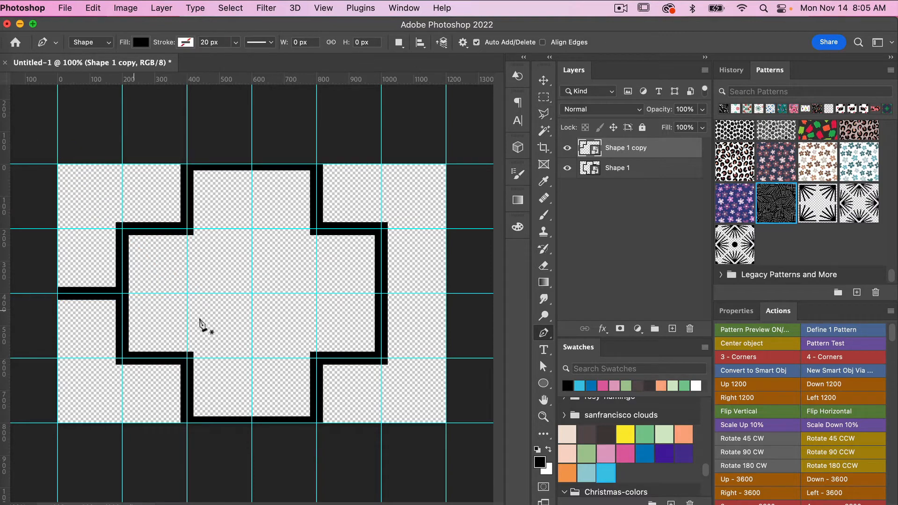
Clear all guides from the canvas.
left_click(324, 8)
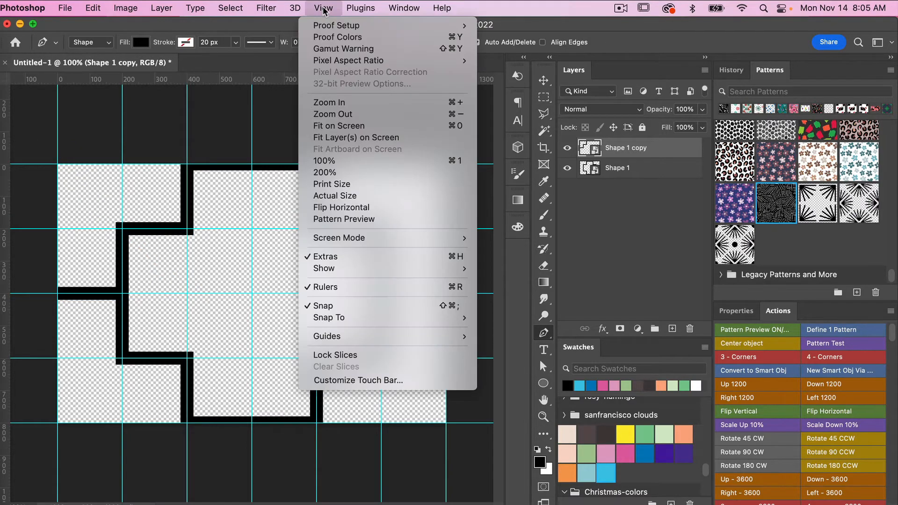
mouse_move(361, 336)
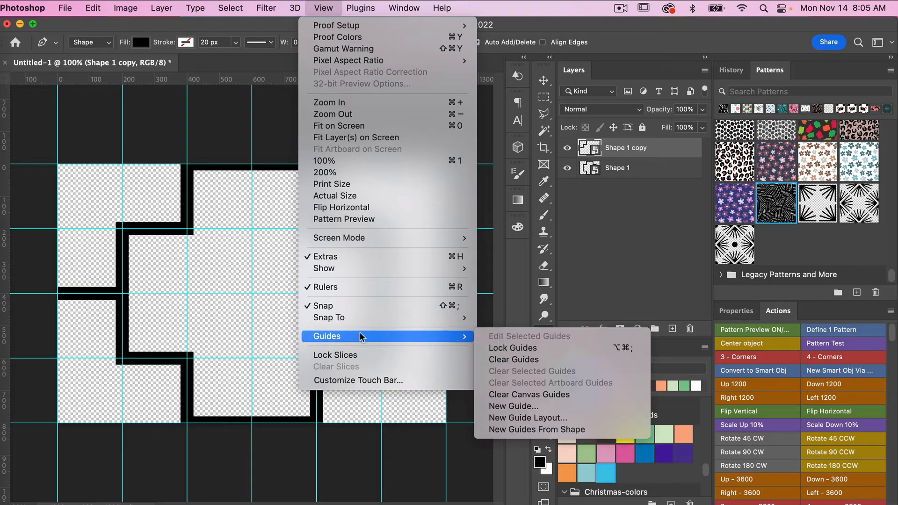
left_click(551, 399)
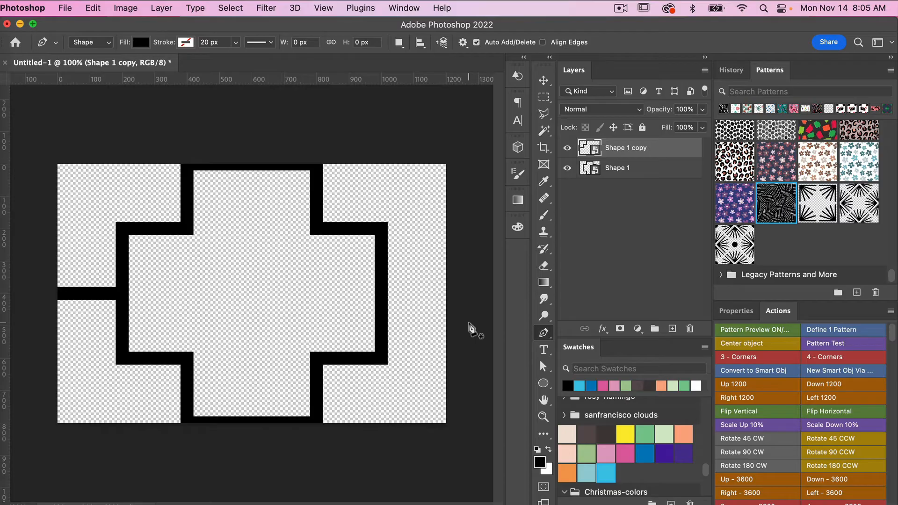
Turn on Pattern Preview and check how the plus outlines repeat beyond the tile at 33.3% zoom.
left_click(325, 9)
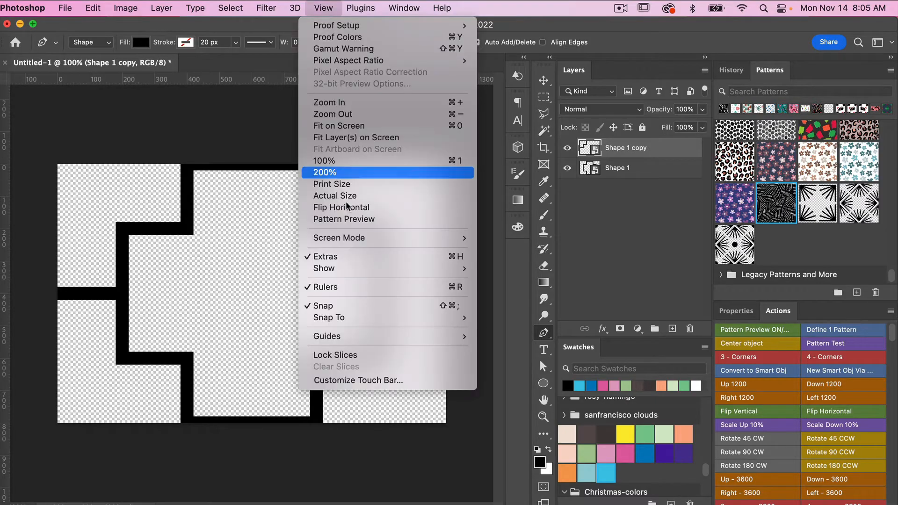
left_click(345, 218)
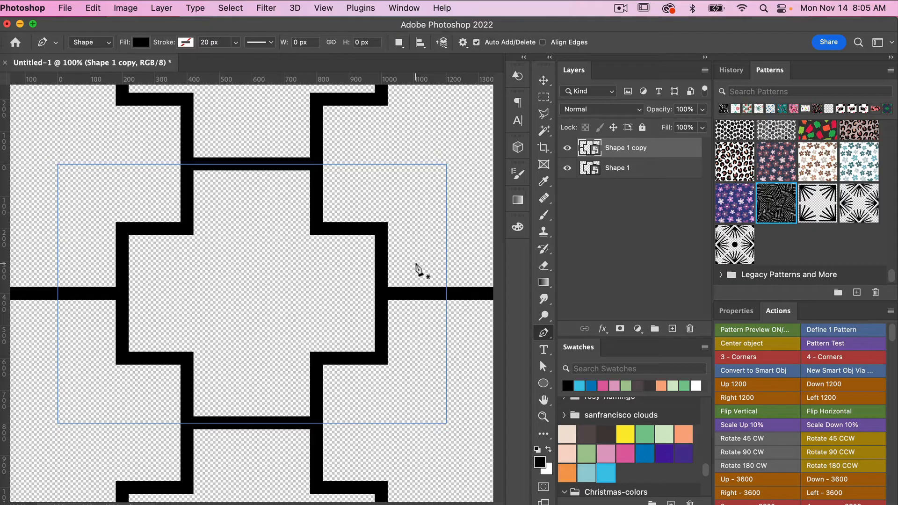
key("super+minus")
key("super+minus")
key("super+minus")
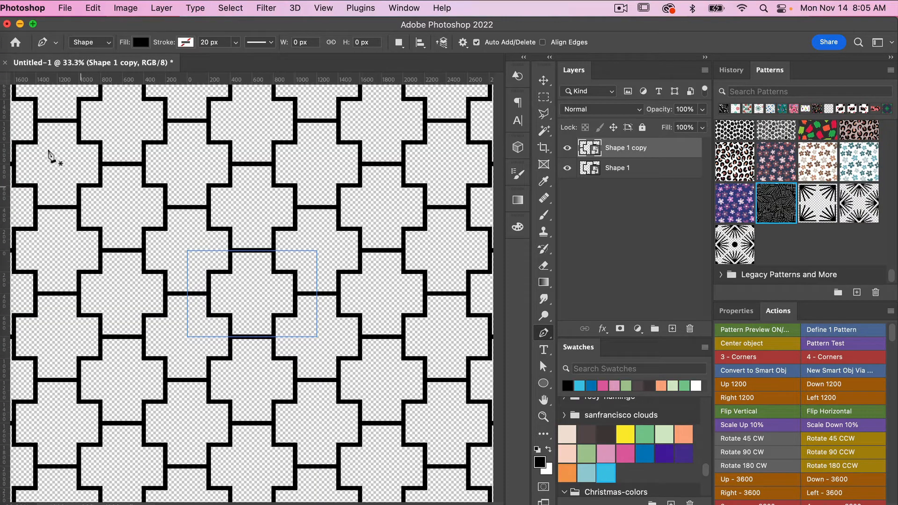
Save the plus outline tile as a new pattern preset, keeping the suggested name.
left_click(95, 9)
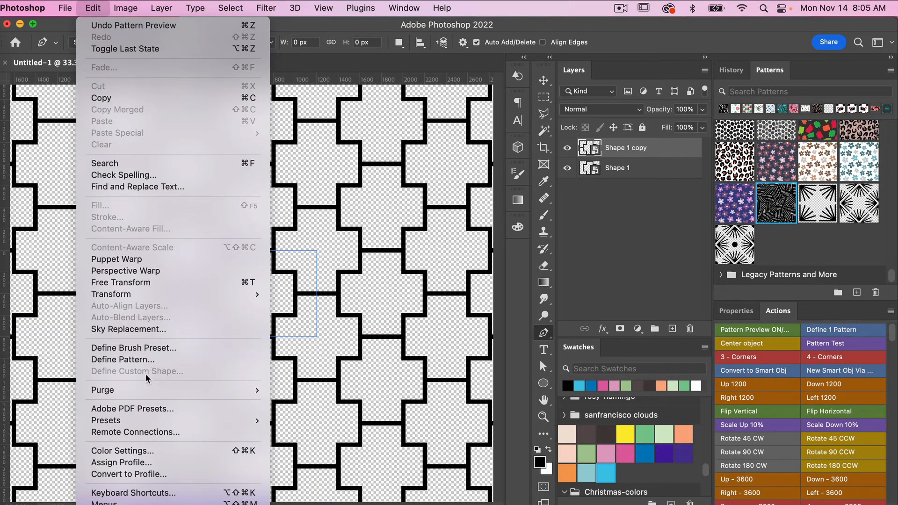
left_click(344, 291)
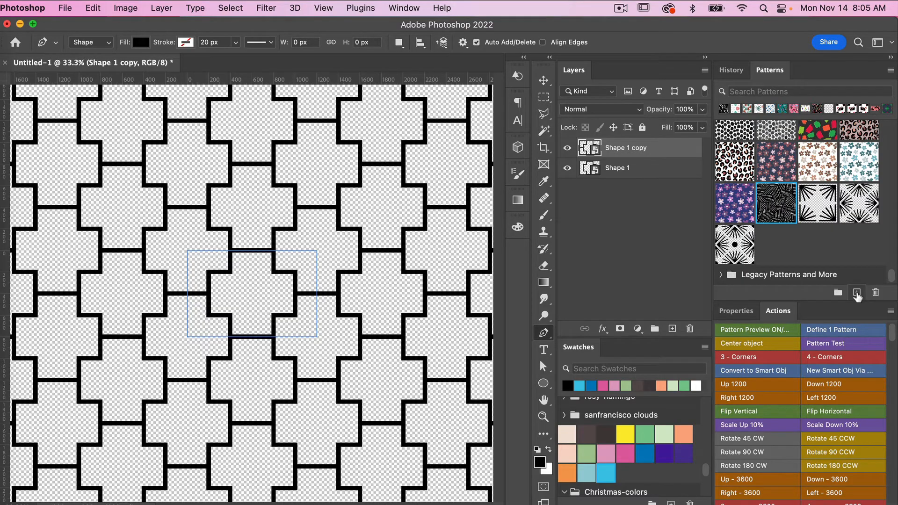
left_click(400, 9)
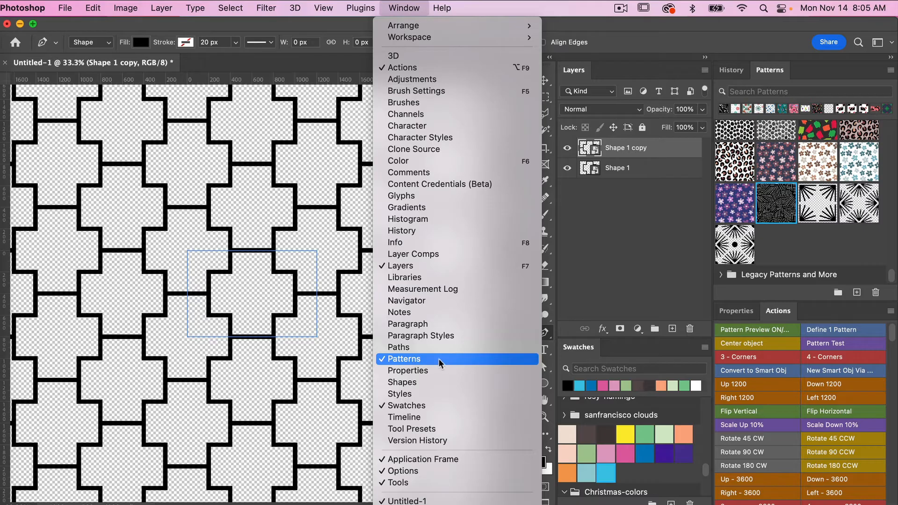
left_click(857, 293)
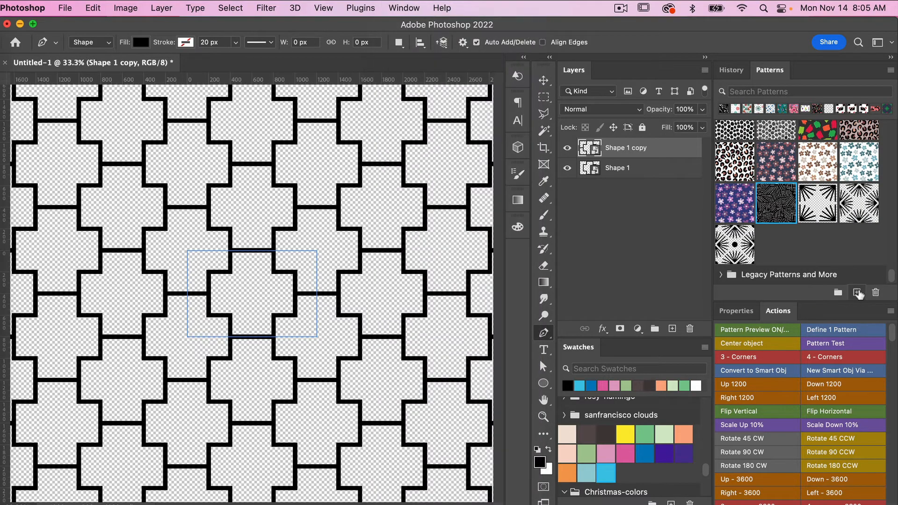
left_click(857, 293)
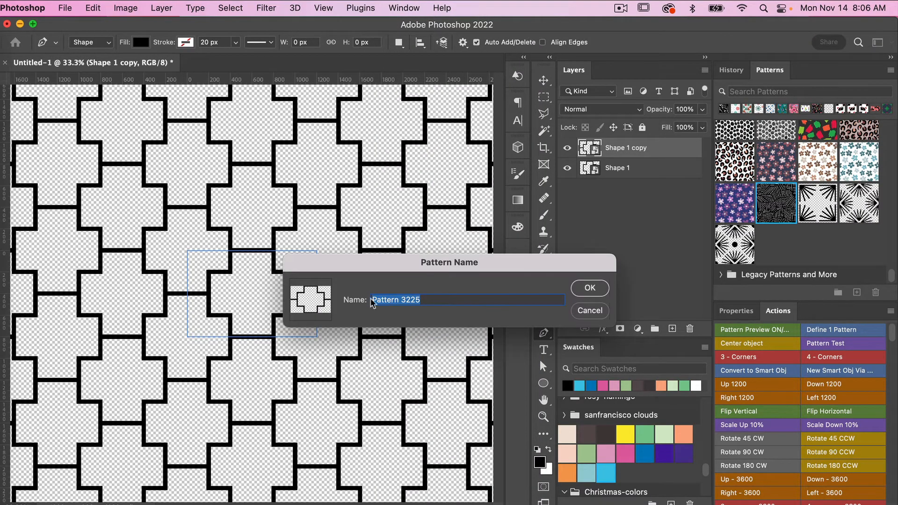
left_click(591, 288)
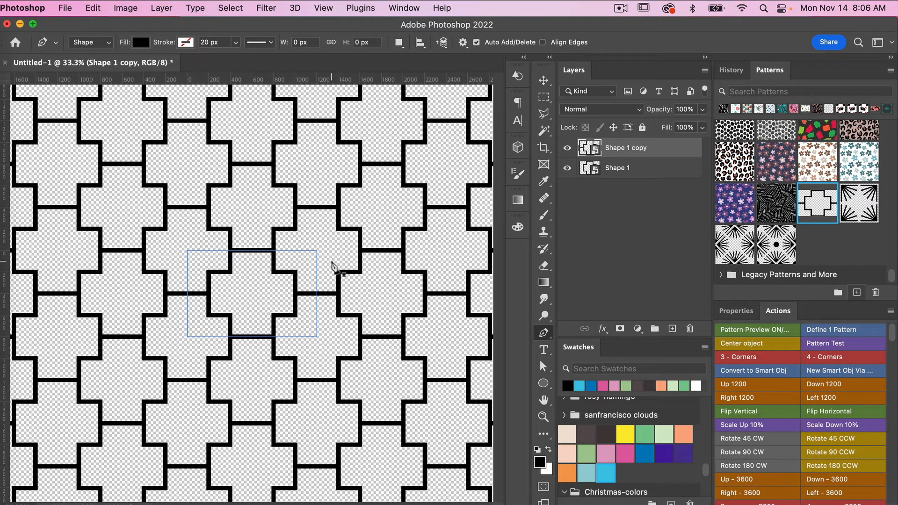
Create a new 3600 × 3600 px document at 300 ppi with transparent background from the recent presets.
left_click(66, 12)
left_click(71, 25)
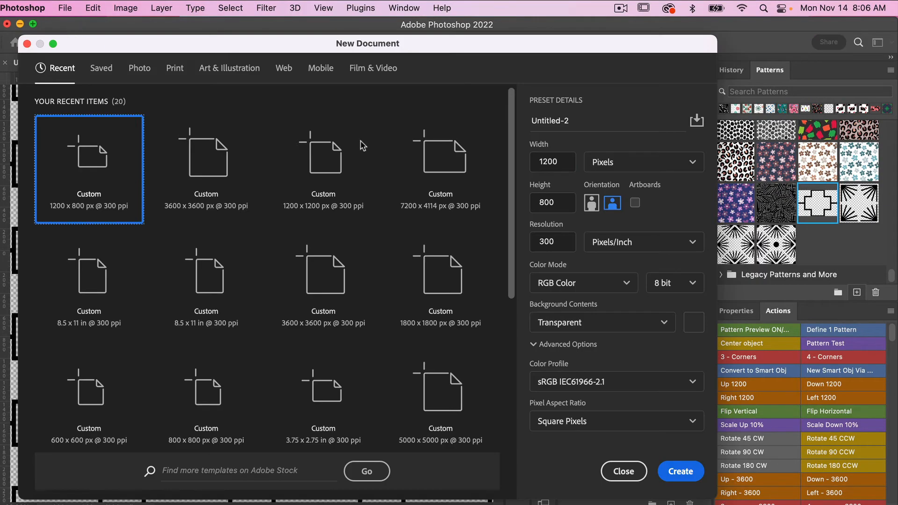
left_click(219, 167)
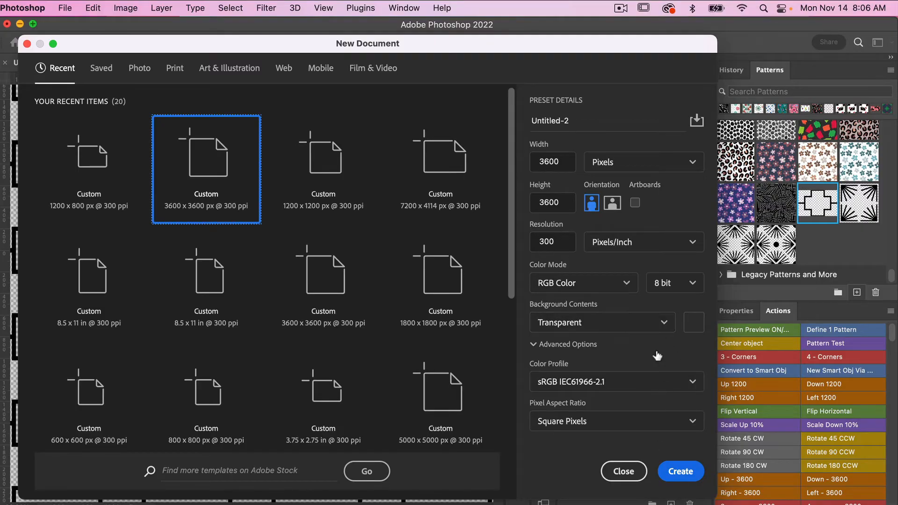
left_click(681, 471)
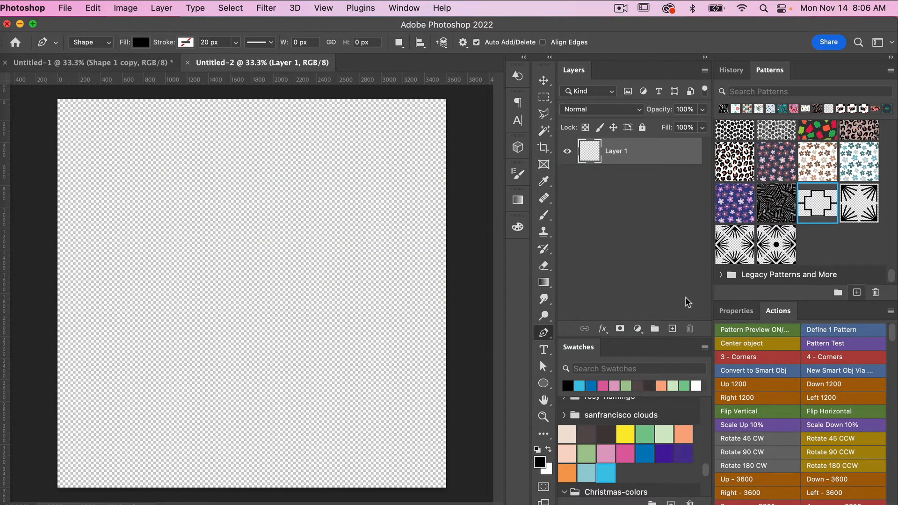
Run the Pattern Test action to build the fill layers and apply the new plus outline pattern to the Pattern Fill 1 layer.
left_click(815, 345)
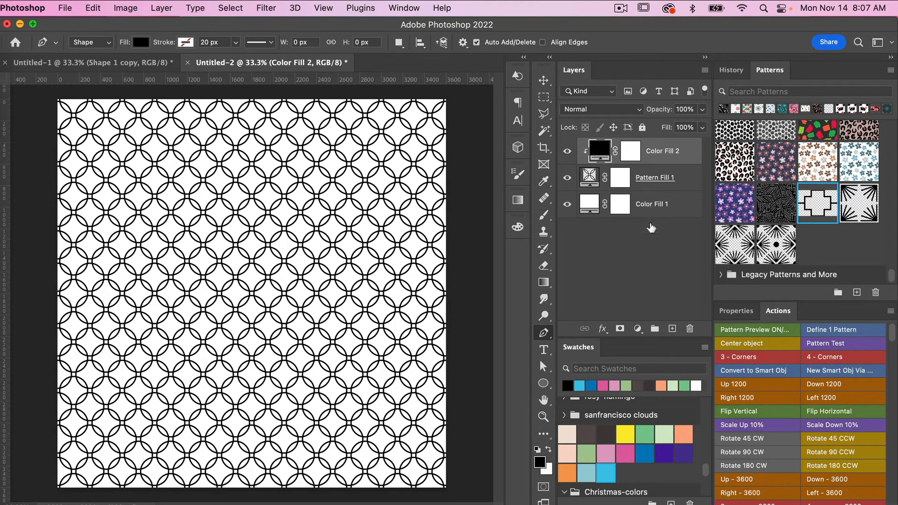
left_click(638, 330)
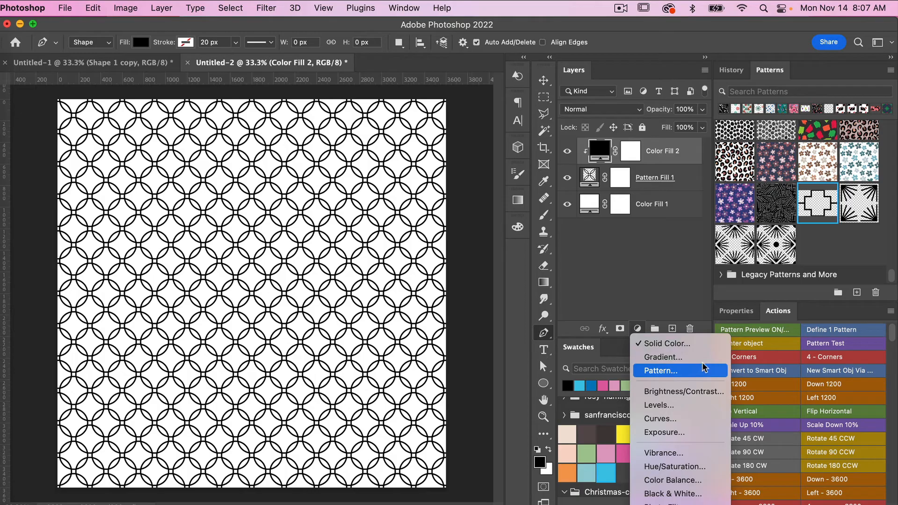
left_click(670, 241)
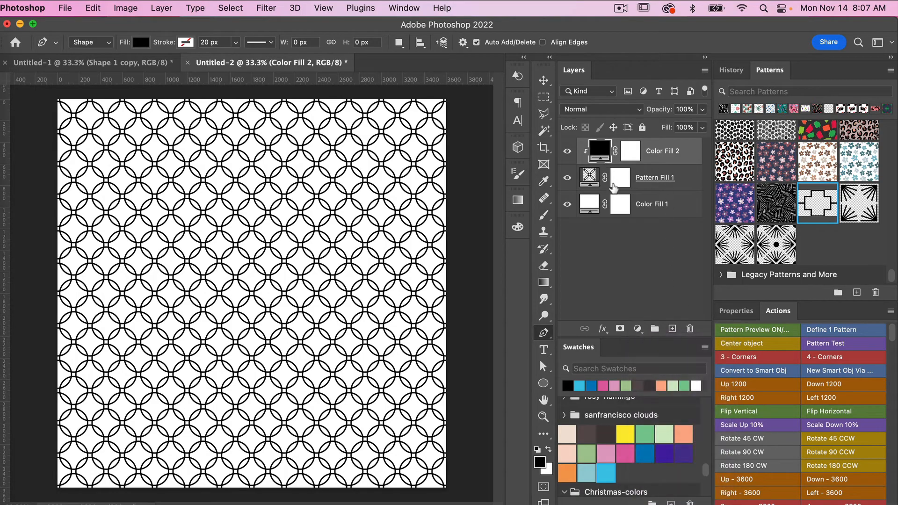
left_click(667, 181)
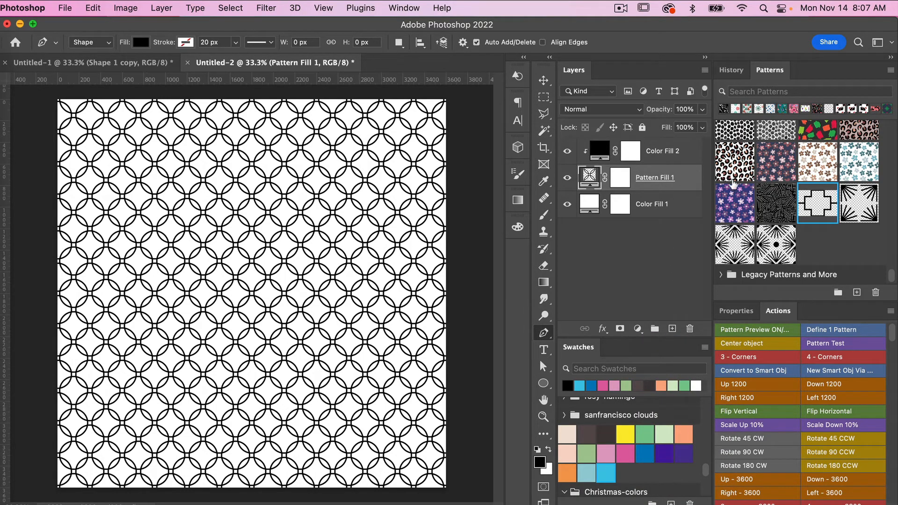
left_click(818, 202)
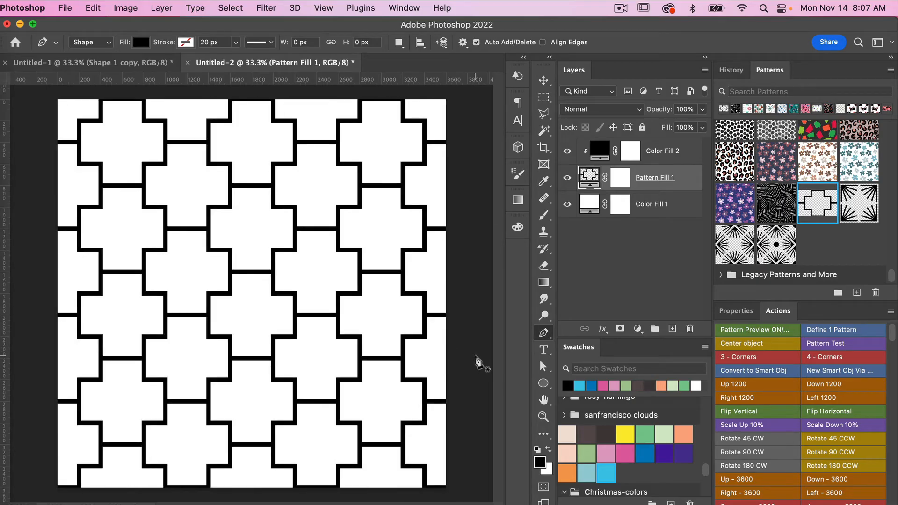
Set the scale of the Pattern Fill 1 layer to 50% and snap the pattern to the origin.
double_click(589, 178)
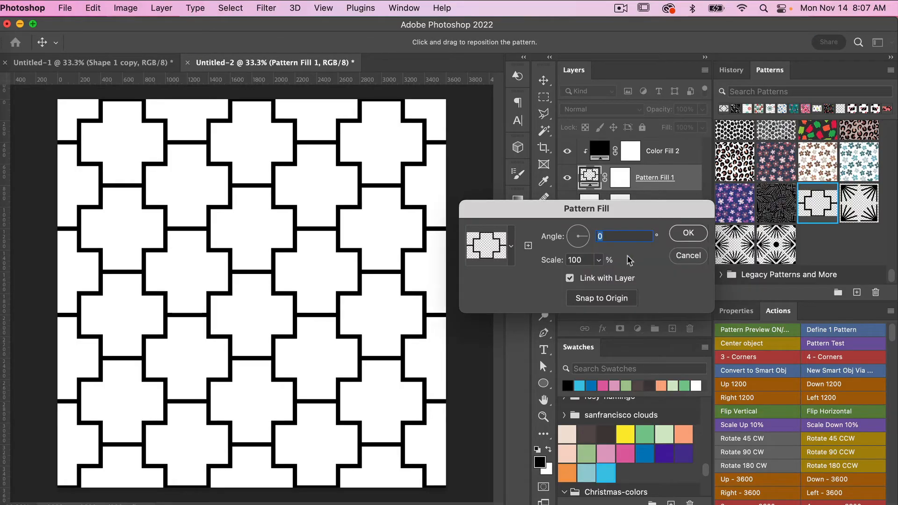
key("Tab")
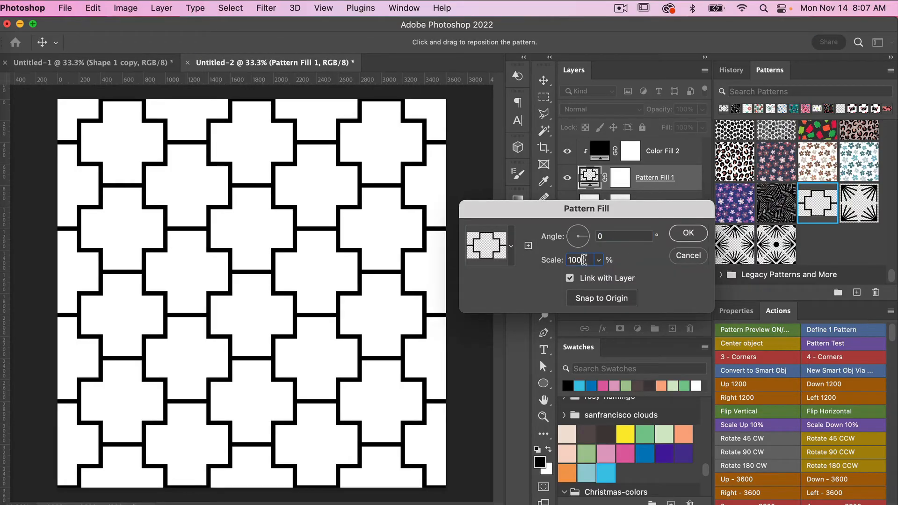
type("50")
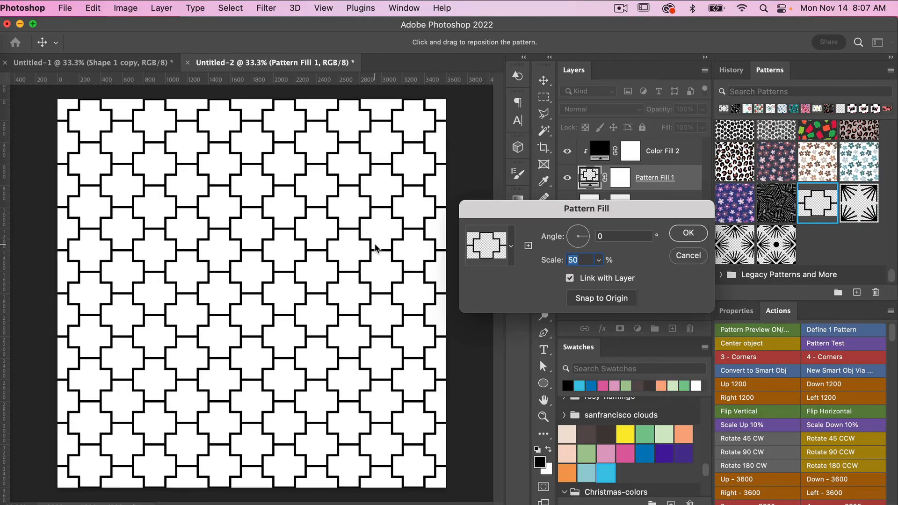
mouse_move(380, 253)
left_mouse_down()
mouse_move(368, 271)
mouse_move(383, 202)
mouse_move(376, 243)
left_mouse_up()
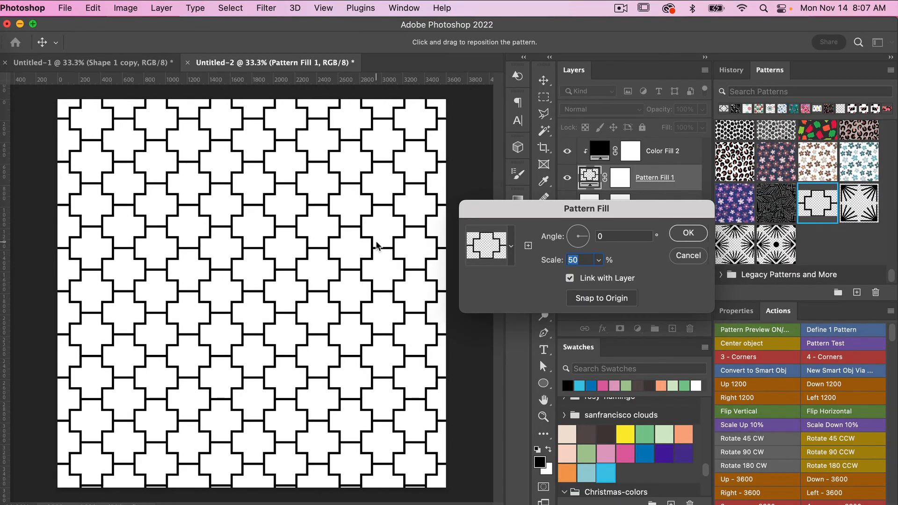
left_click(605, 299)
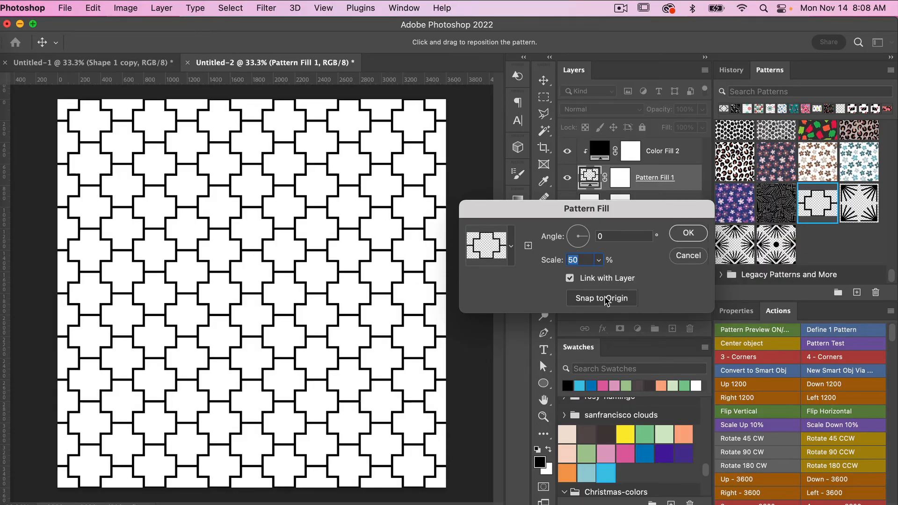
left_click(688, 233)
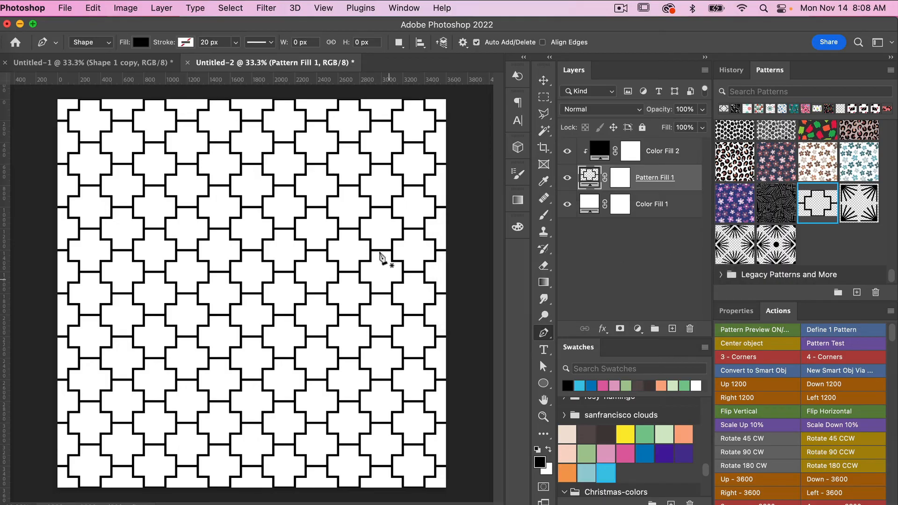
Recolour the background Color Fill 1 layer medium green and the clipped Color Fill 2 outline layer pale green from the sanfrancisco clouds swatches.
left_click(644, 208)
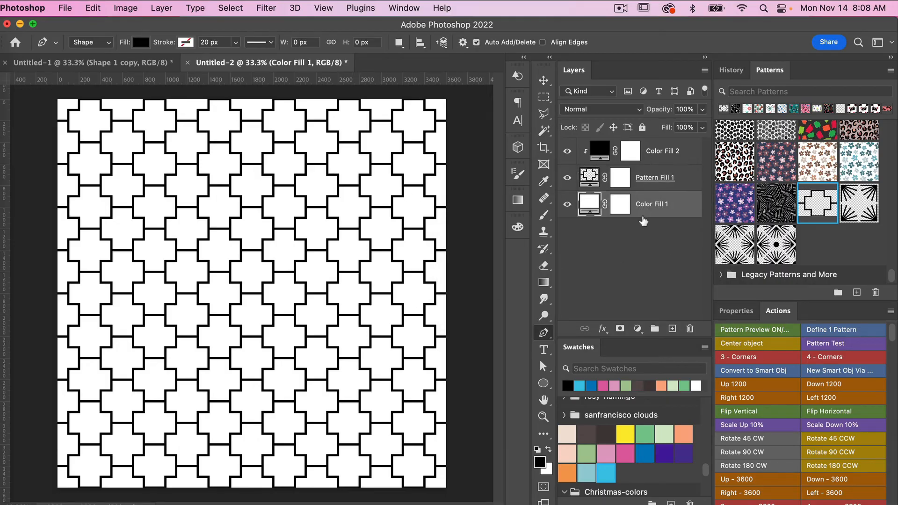
left_click(645, 434)
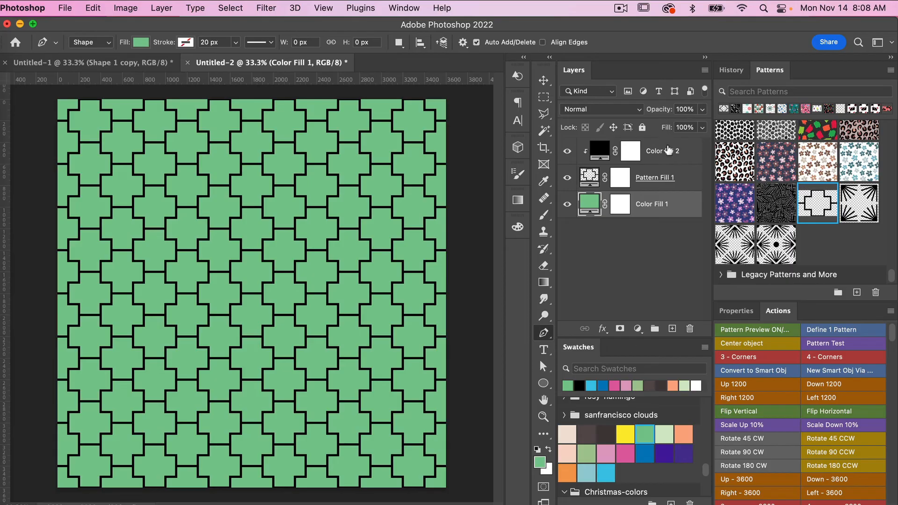
left_click(656, 155)
left_click(665, 436)
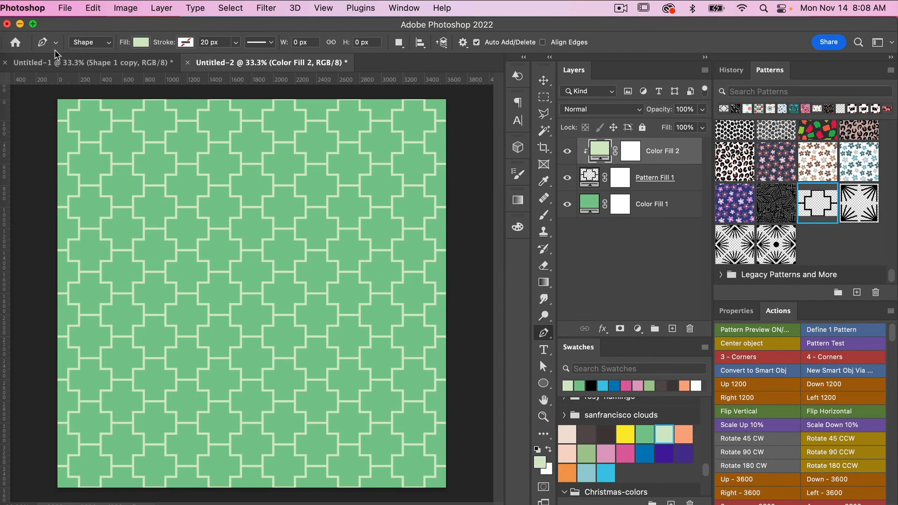
Set up an Export As of the green pattern document in JPG format and review the remaining export settings.
left_click(65, 9)
mouse_move(108, 191)
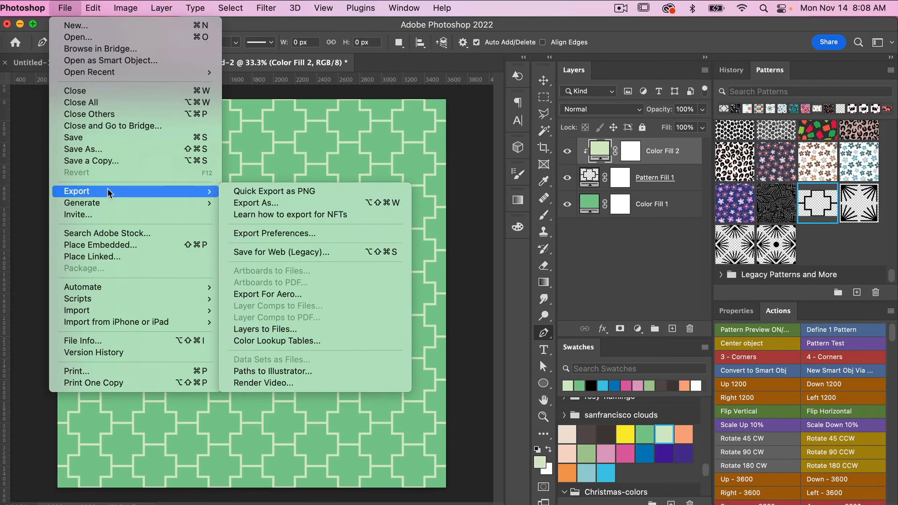
left_click(254, 202)
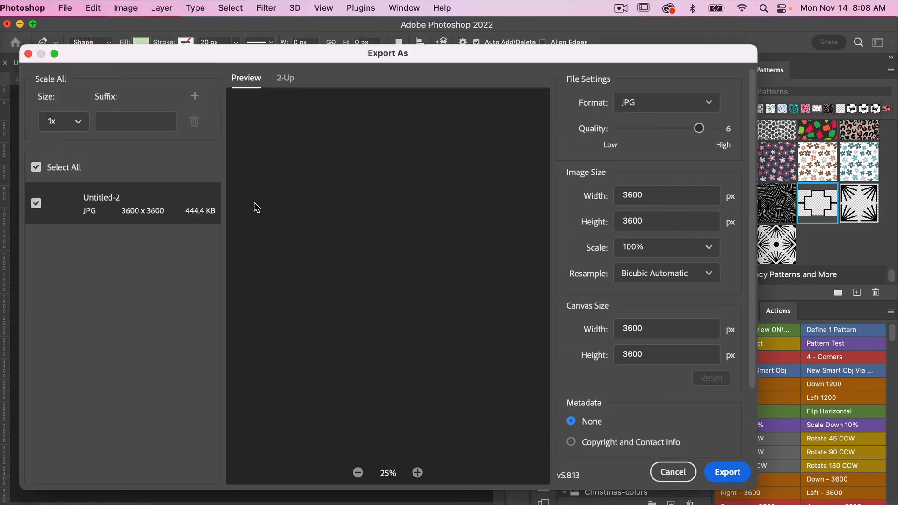
left_click(712, 101)
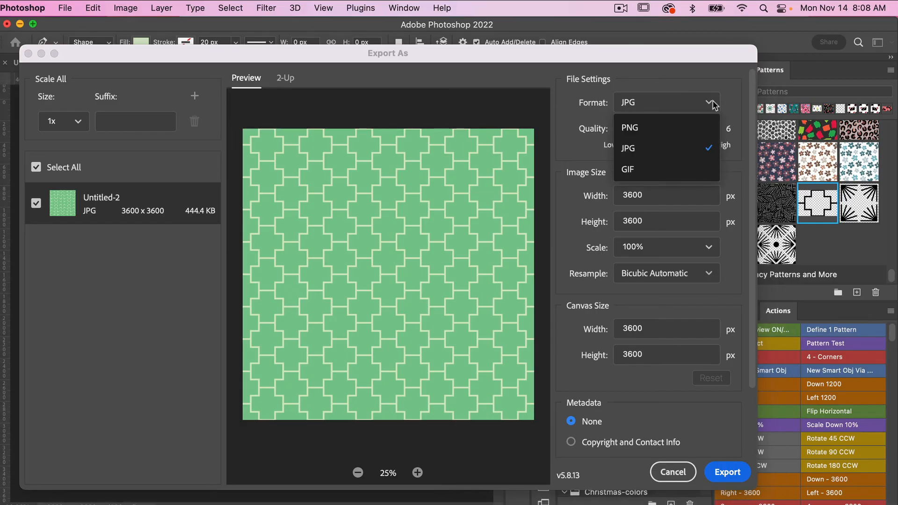
left_click(680, 148)
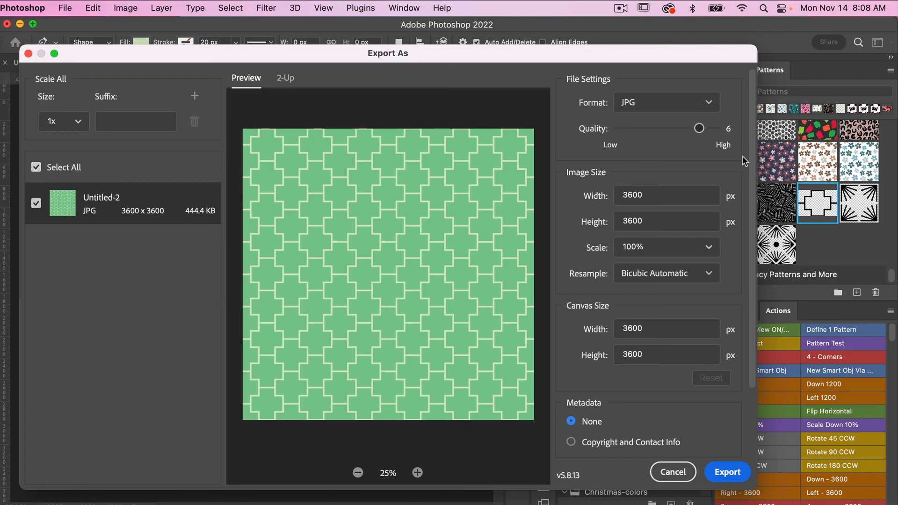
scroll(744, 291, "down", 4)
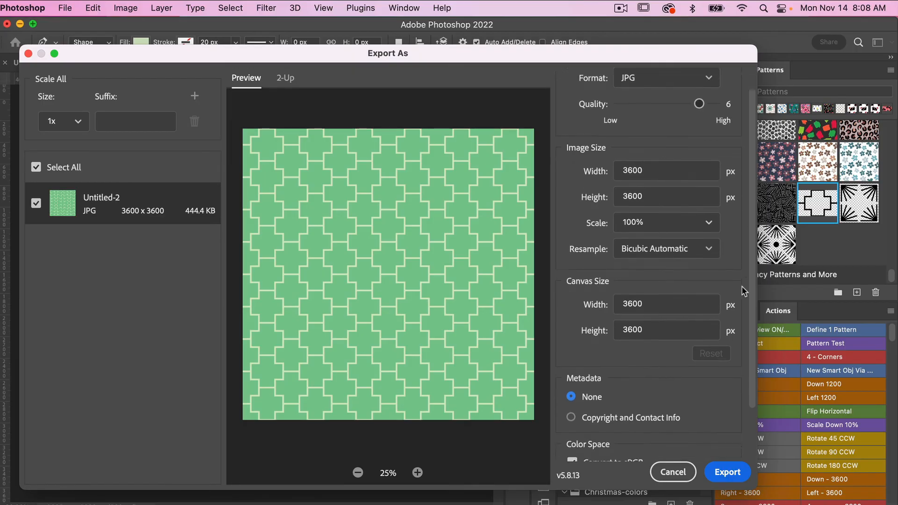